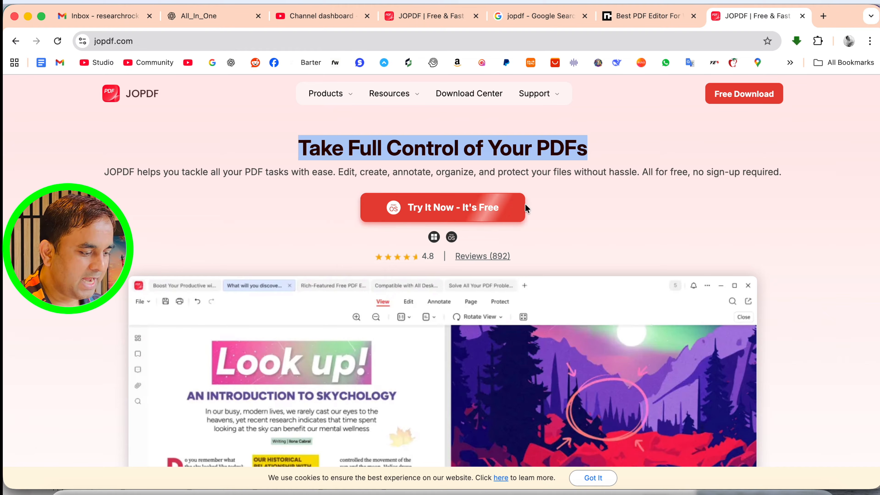
# Step: Download JOPDF for Mac from its website and install it in the Applications folder
pyautogui.click(452, 215)
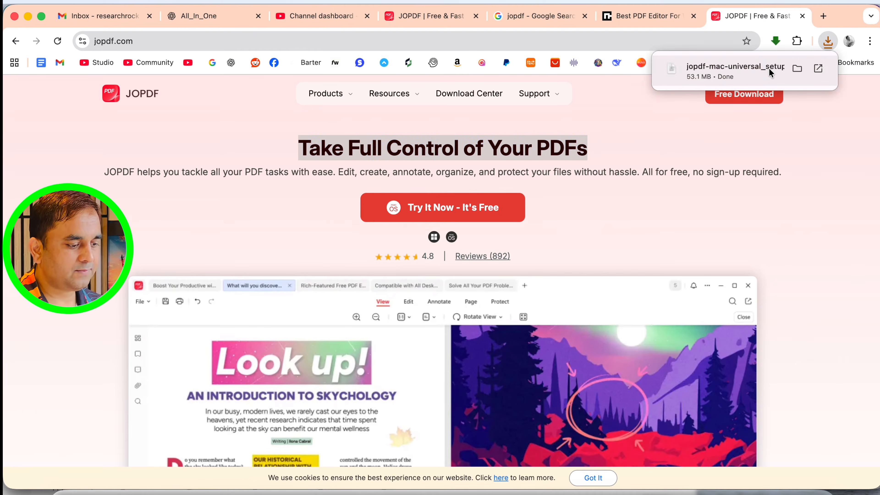
pyautogui.click(794, 71)
pyautogui.moveTo(208, 212); pyautogui.dragTo(419, 196)
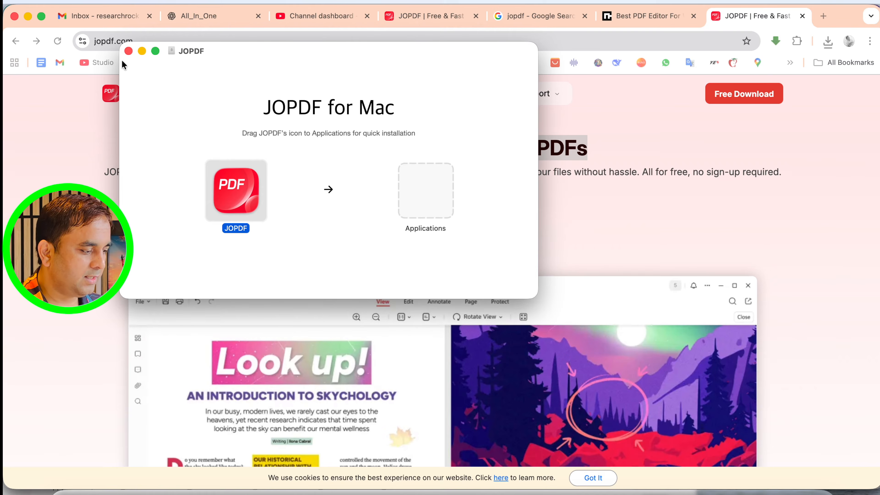
pyautogui.click(128, 51)
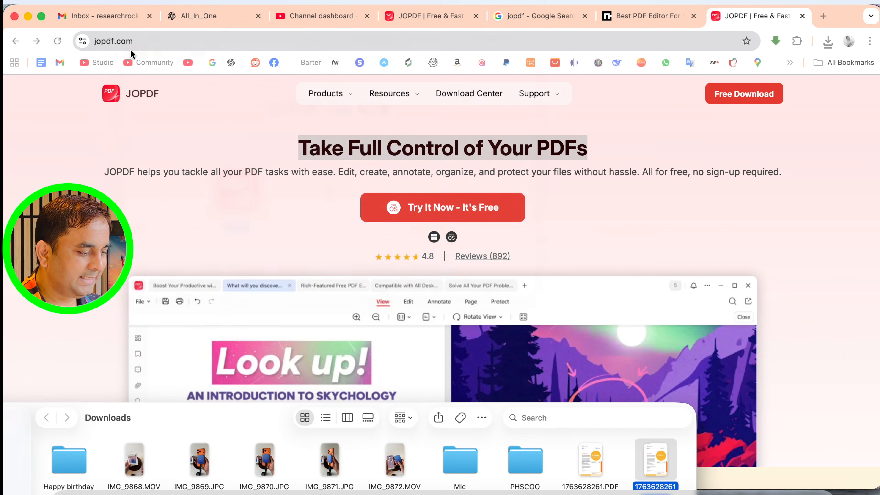
pyautogui.click(338, 261)
# Step: Look through the JOPDF home page for its editing features, platform compatibility and security information
pyautogui.scroll(-10, 368, 284)
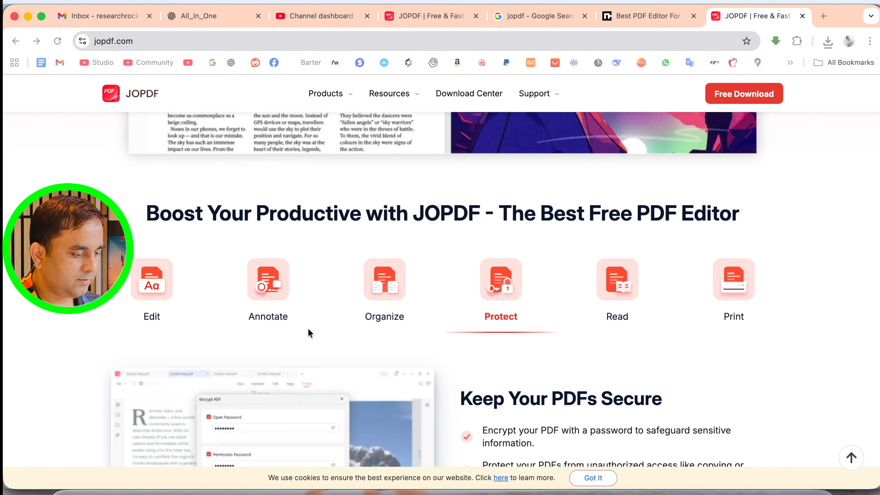
pyautogui.scroll(-3, 498, 324)
pyautogui.scroll(-15, 521, 325)
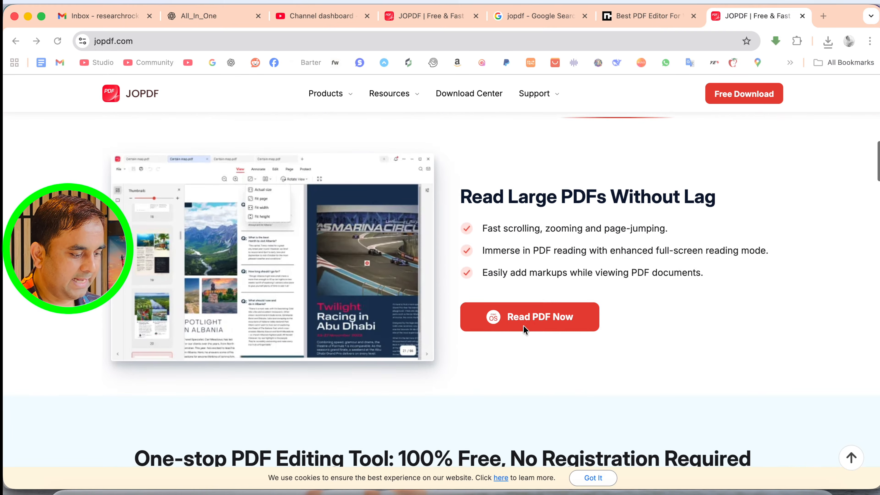
pyautogui.scroll(-8, 524, 327)
pyautogui.scroll(5, 521, 328)
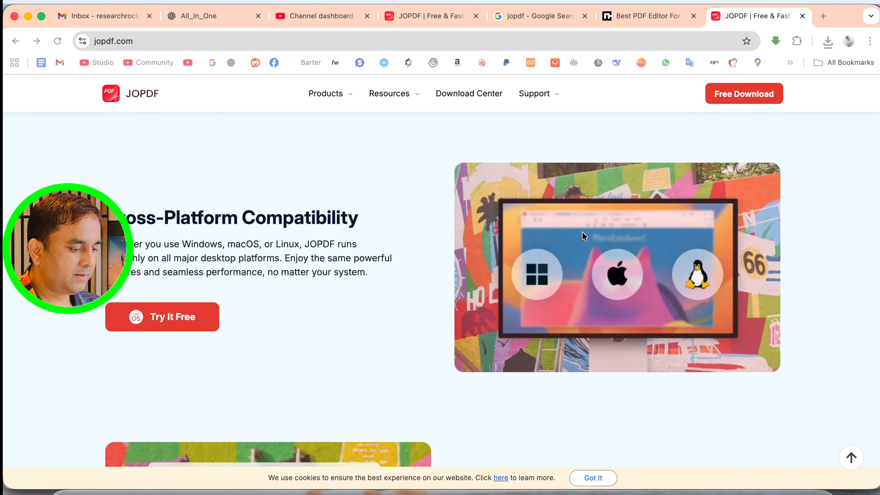
pyautogui.scroll(-14, 582, 233)
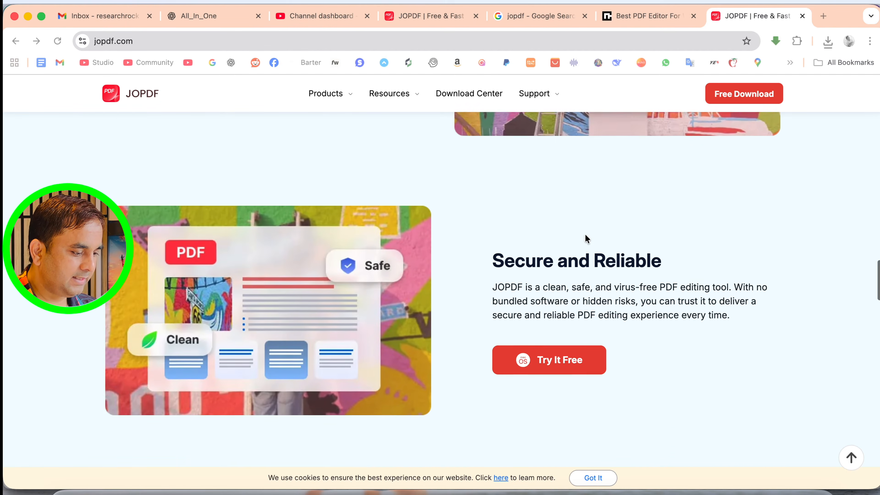
pyautogui.scroll(7, 584, 235)
pyautogui.scroll(20, 585, 239)
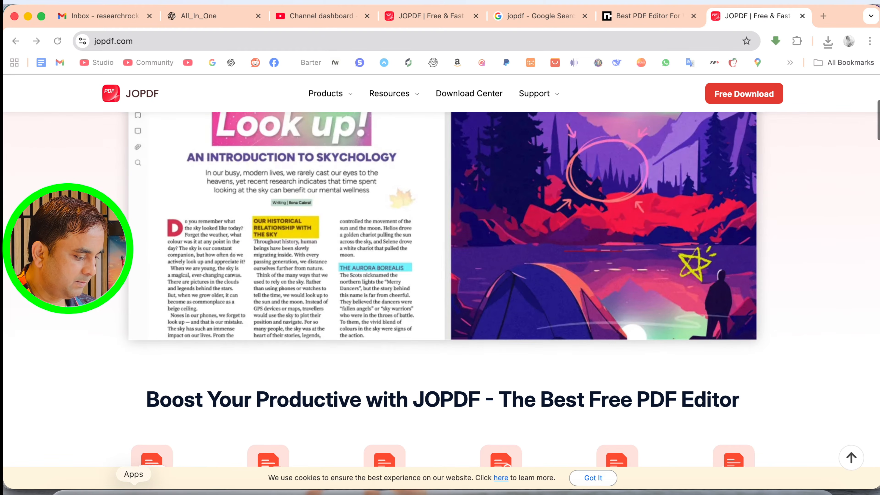
# Step: Find JOPDF among the installed applications, launch it and approve opening the downloaded app
pyautogui.click(134, 494)
pyautogui.write('joPDF')
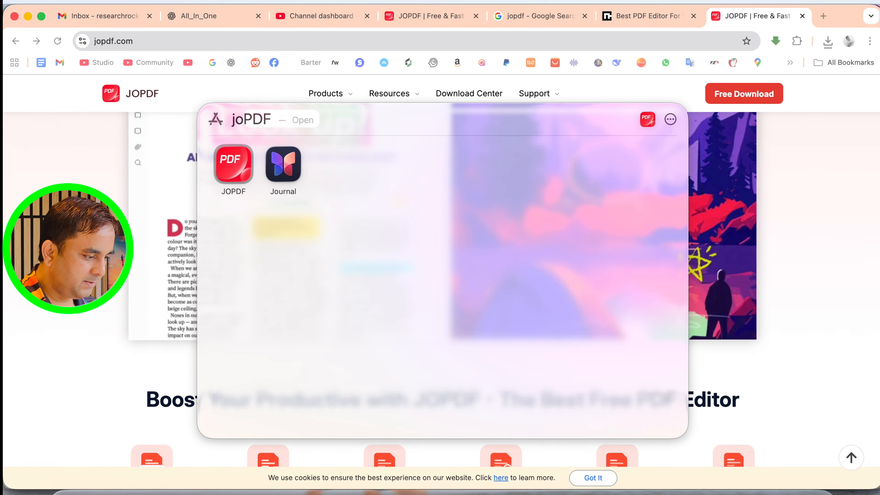
pyautogui.click(224, 165)
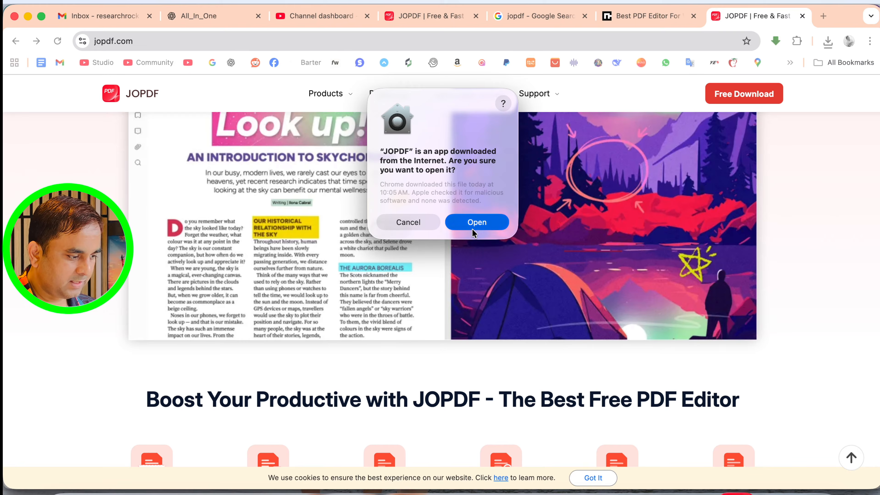
pyautogui.click(480, 227)
pyautogui.click(736, 493)
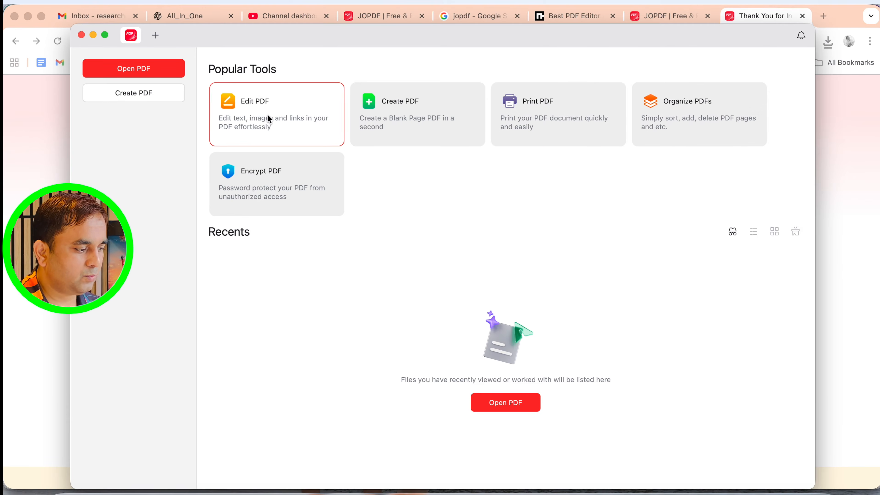
# Step: Open the CV PDF from the Desktop with the Edit PDF tool and postpone making JOPDF the default viewer
pyautogui.click(253, 104)
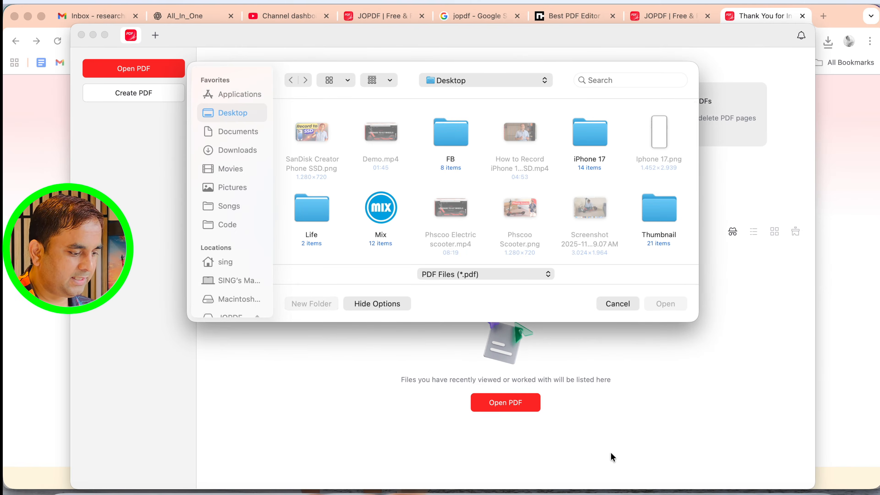
pyautogui.click(243, 133)
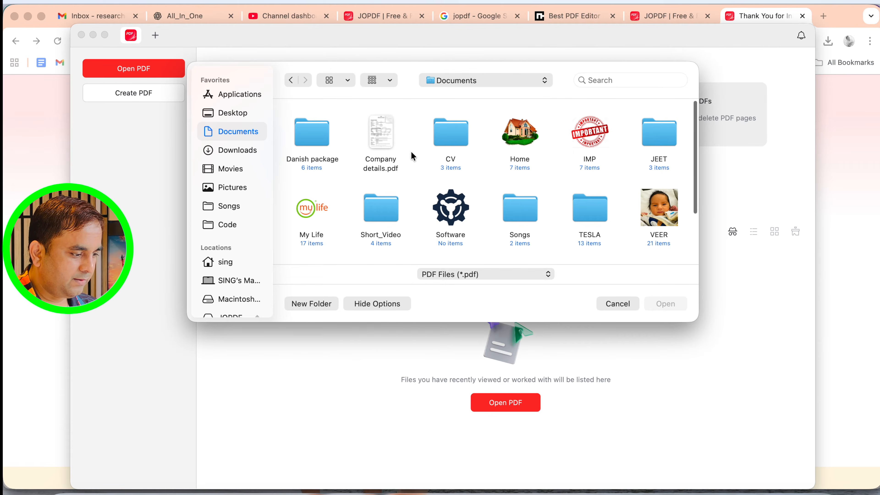
pyautogui.press('Escape')
pyautogui.click(290, 114)
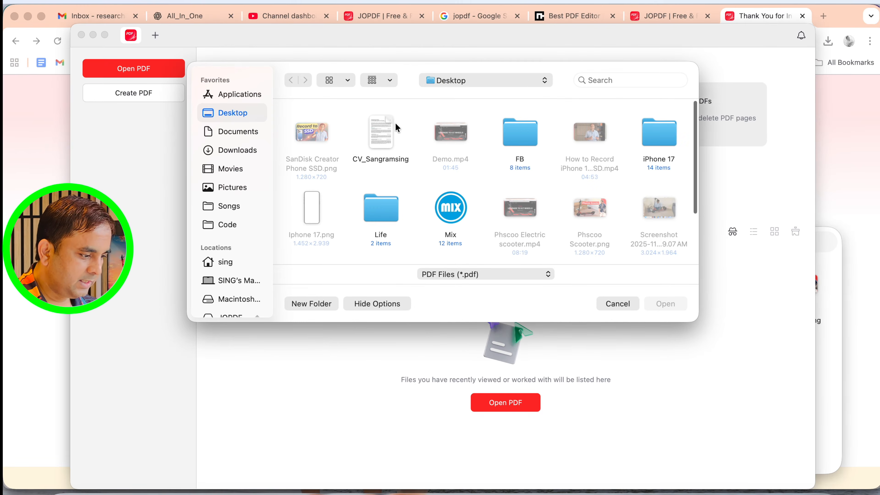
pyautogui.doubleClick(393, 127)
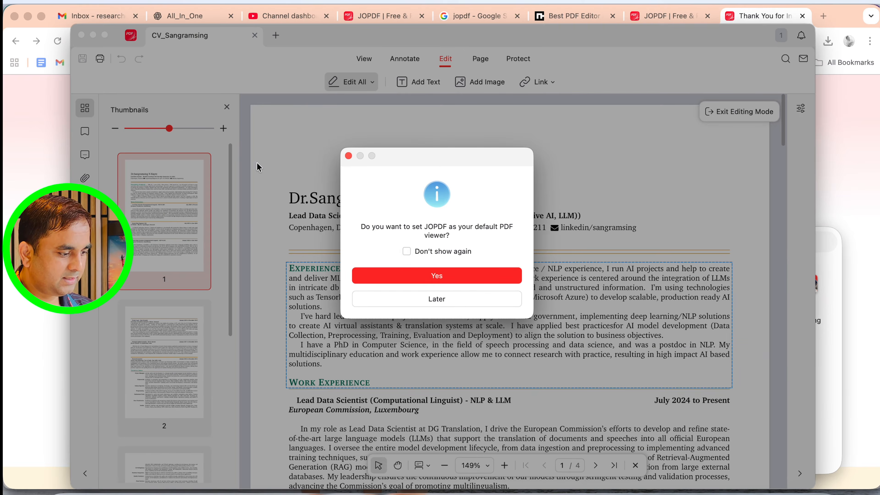
pyautogui.click(435, 297)
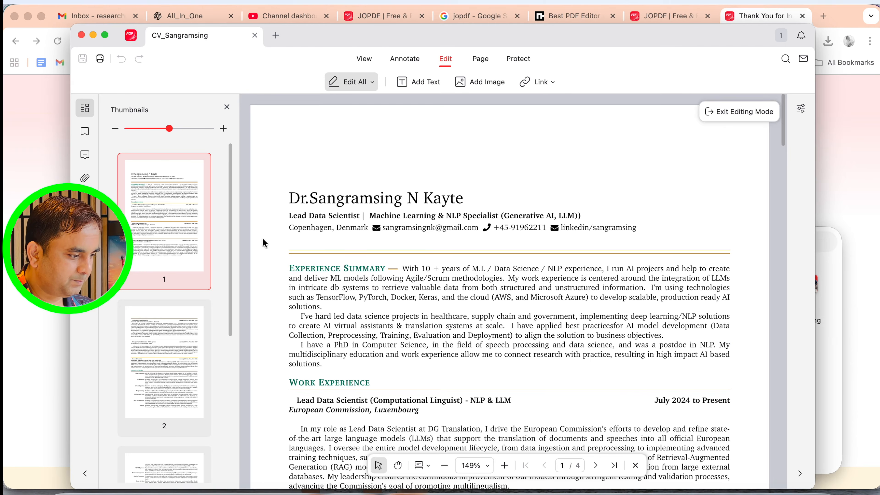
# Step: Examine the CV's pages, its bookmarks, annotations and attachments, and the available View, Annotate and Edit tools
pyautogui.scroll(-3, 395, 291)
pyautogui.scroll(-20, 398, 291)
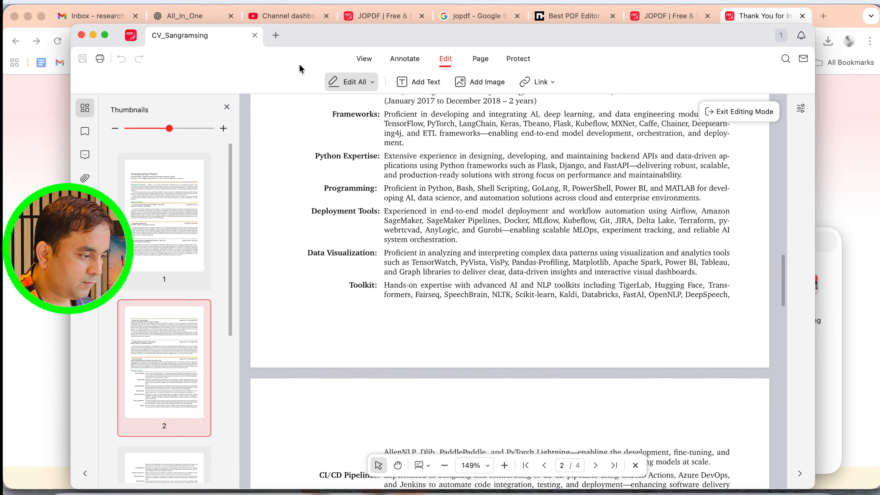
pyautogui.click(147, 184)
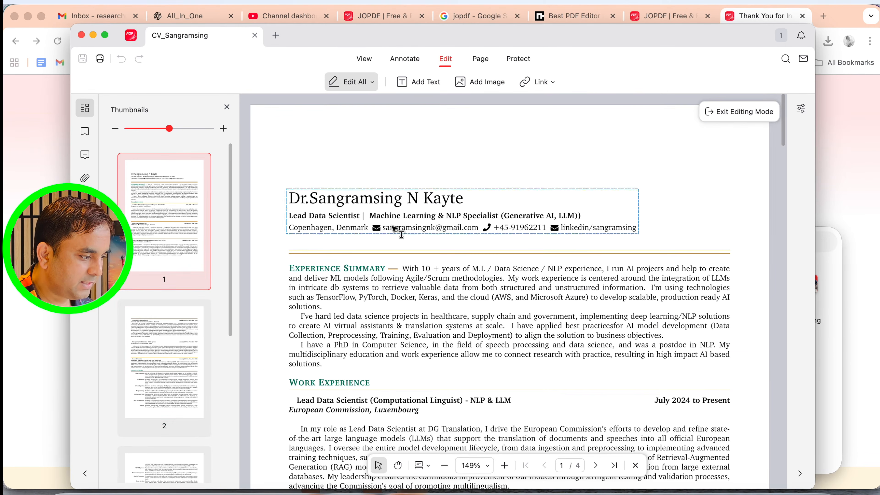
pyautogui.click(83, 131)
pyautogui.click(85, 156)
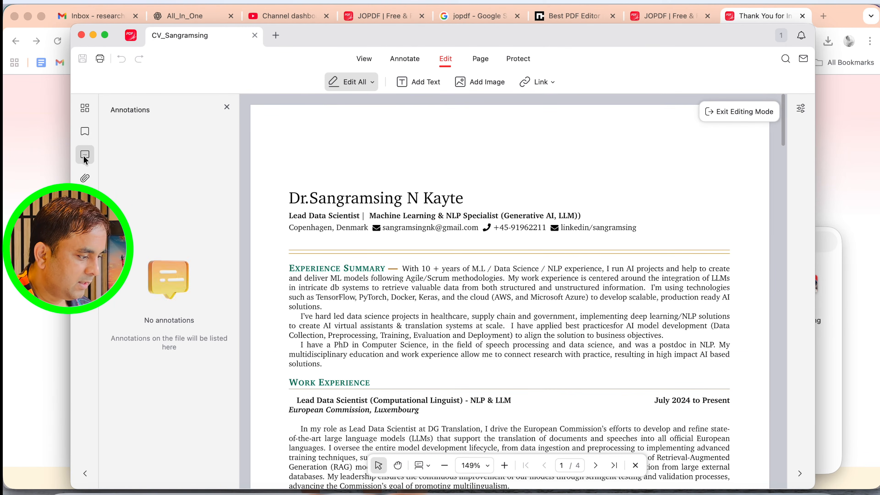
pyautogui.click(86, 178)
pyautogui.click(84, 109)
pyautogui.scroll(-8, 155, 305)
pyautogui.click(165, 270)
pyautogui.scroll(8, 165, 271)
pyautogui.click(161, 233)
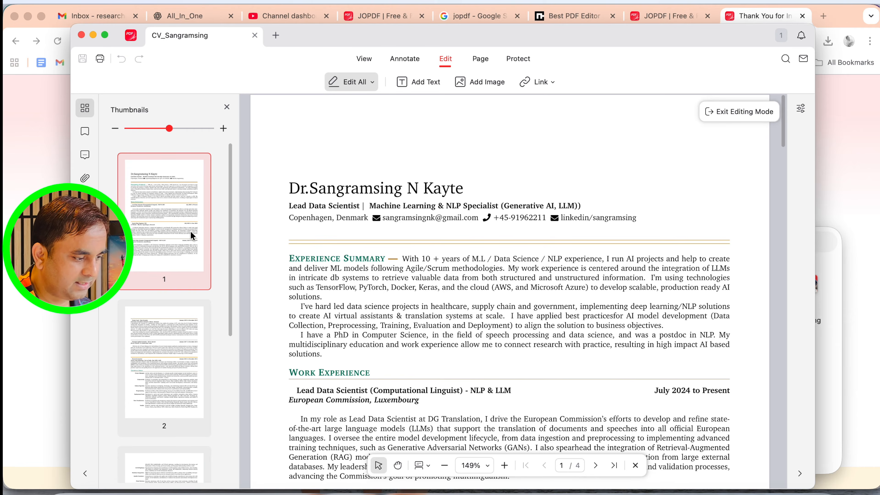
pyautogui.click(363, 58)
pyautogui.click(405, 59)
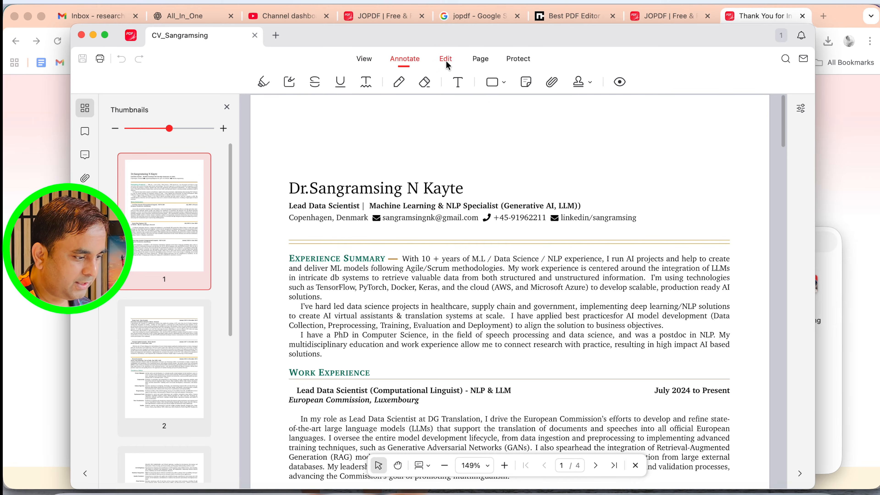
pyautogui.click(447, 59)
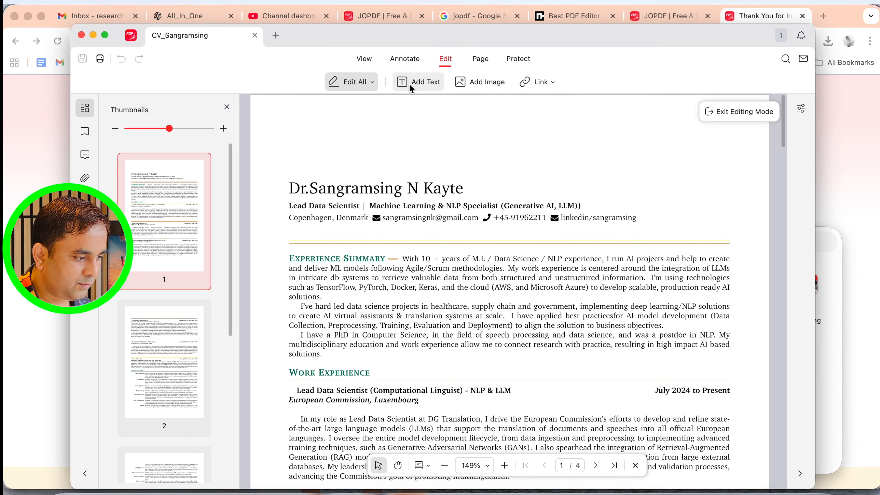
# Step: With Edit All active, delete the word "Lead" from the job title in the CV header
pyautogui.click(361, 84)
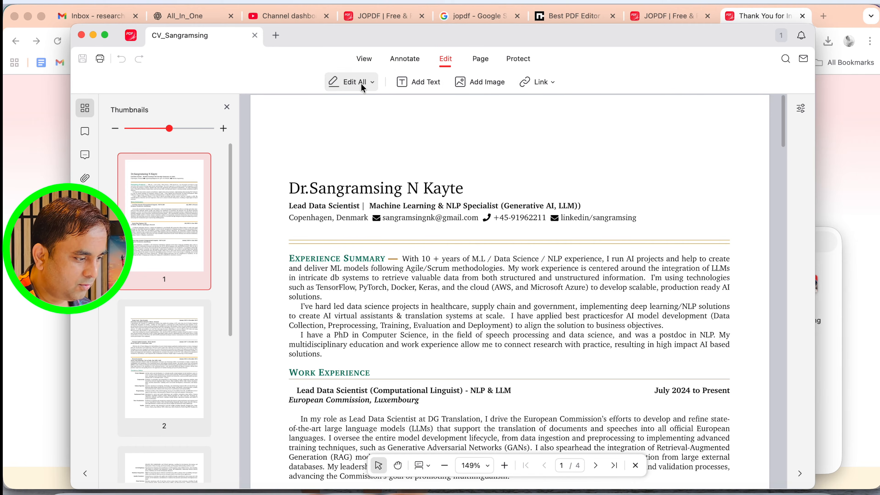
pyautogui.click(358, 82)
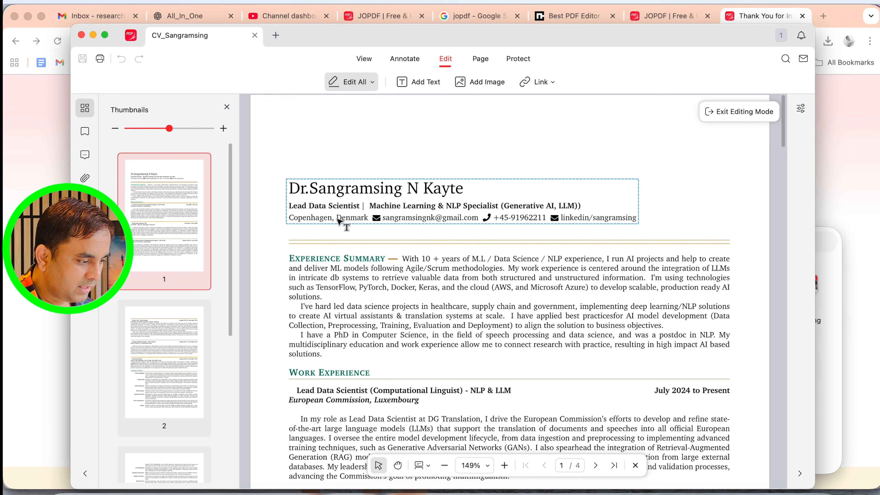
pyautogui.click(325, 208)
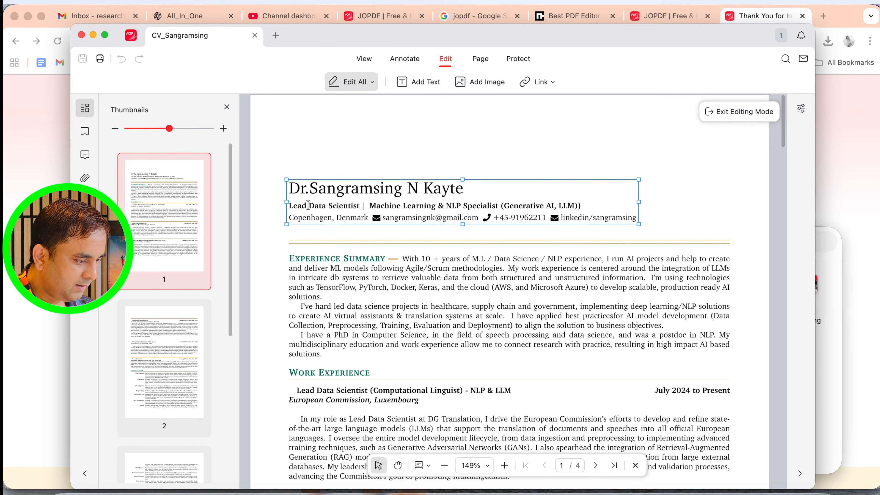
pyautogui.press('BackSpace')
pyautogui.press('BackSpace')
pyautogui.press('BackSpace')
pyautogui.press('BackSpace')
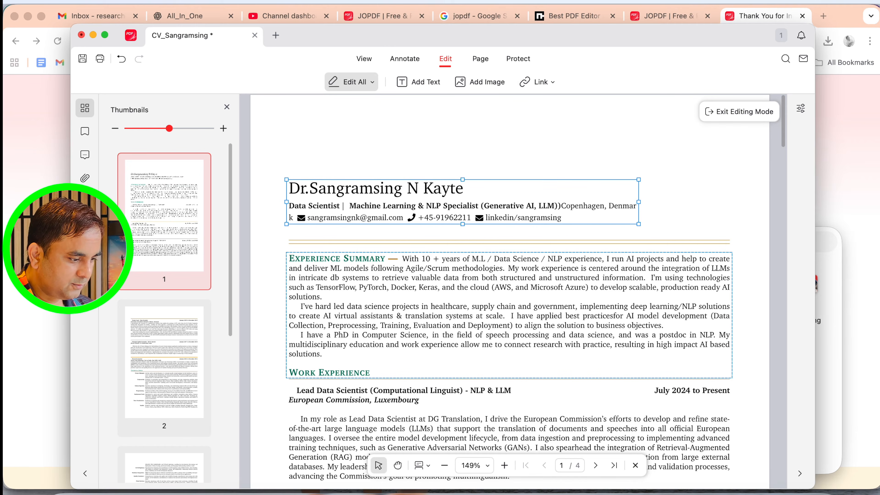
# Step: Widen the CV header text box so that "Copenhagen, Denmark" fits on a single line
pyautogui.moveTo(638, 202); pyautogui.dragTo(677, 200)
pyautogui.click(646, 204)
pyautogui.press('Return')
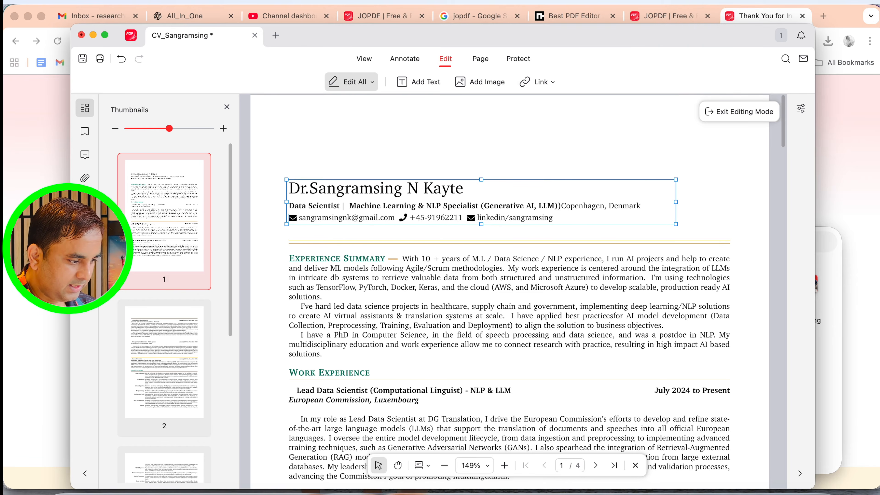
# Step: Remove the middle initial and the "Dr." title from the name in the CV header
pyautogui.click(414, 185)
pyautogui.press('BackSpace')
pyautogui.press('BackSpace')
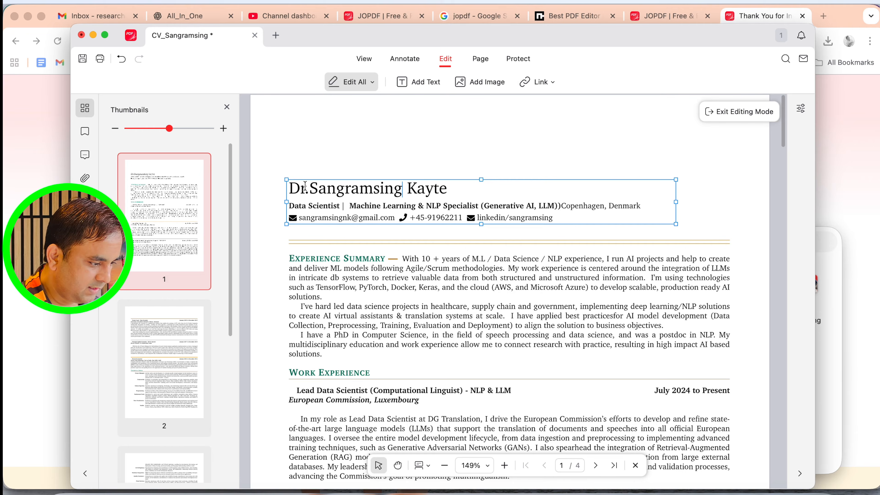
pyautogui.click(319, 184)
pyautogui.press('BackSpace')
pyautogui.press('BackSpace')
pyautogui.press('BackSpace')
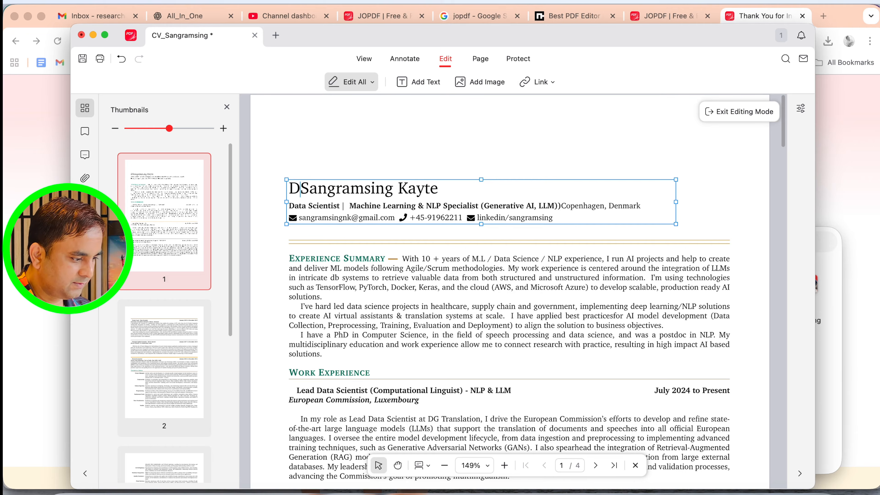
# Step: Try to insert a blank line after the last paragraph of the Experience Summary
pyautogui.click(428, 277)
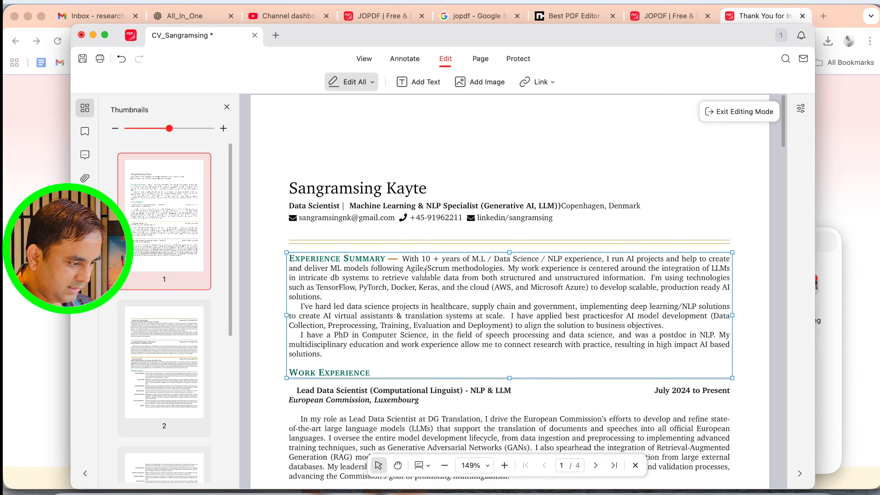
pyautogui.click(326, 354)
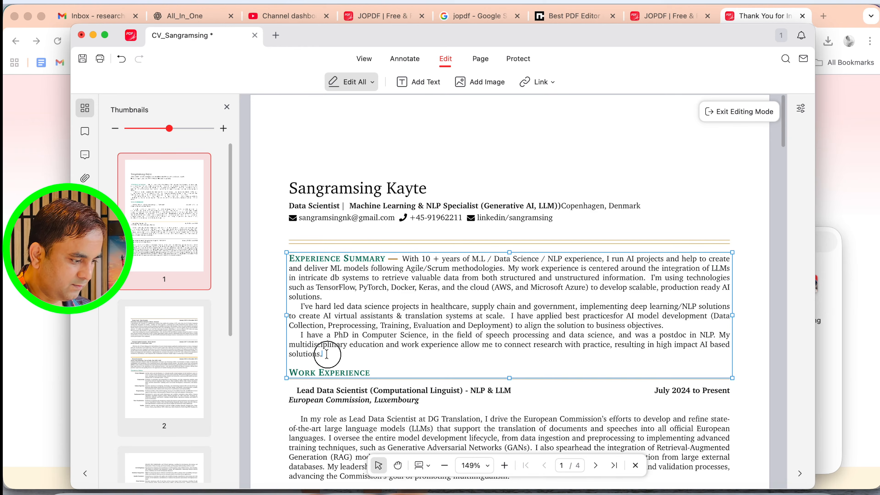
pyautogui.press('Return')
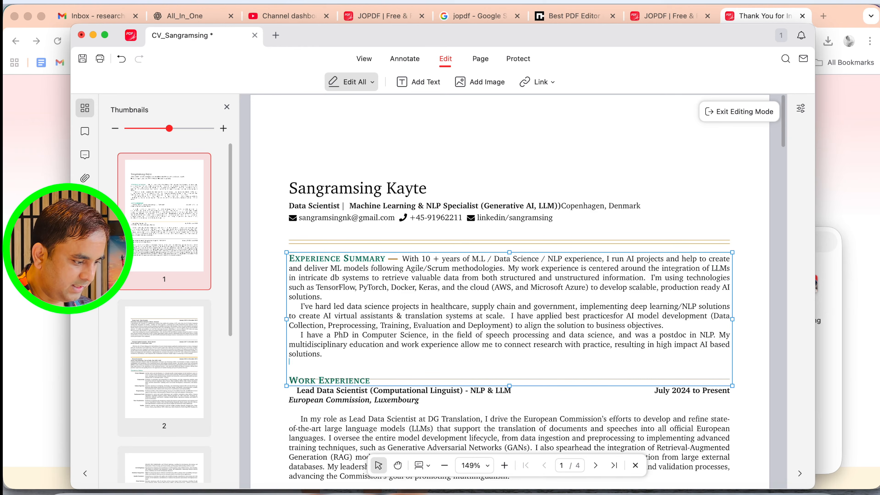
pyautogui.press('super+z')
# Step: Try to widen the Experience Summary text box beyond the CV's text margin, and undo the resize
pyautogui.scroll(-6, 366, 401)
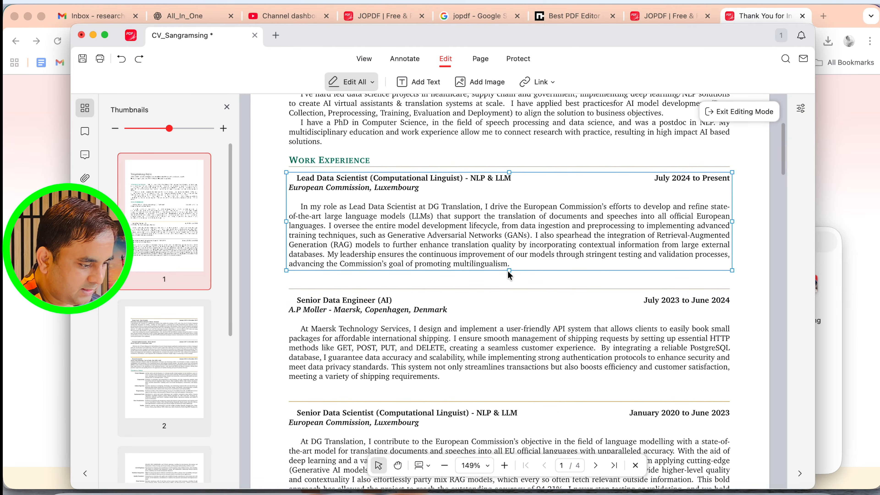
pyautogui.scroll(-8, 386, 221)
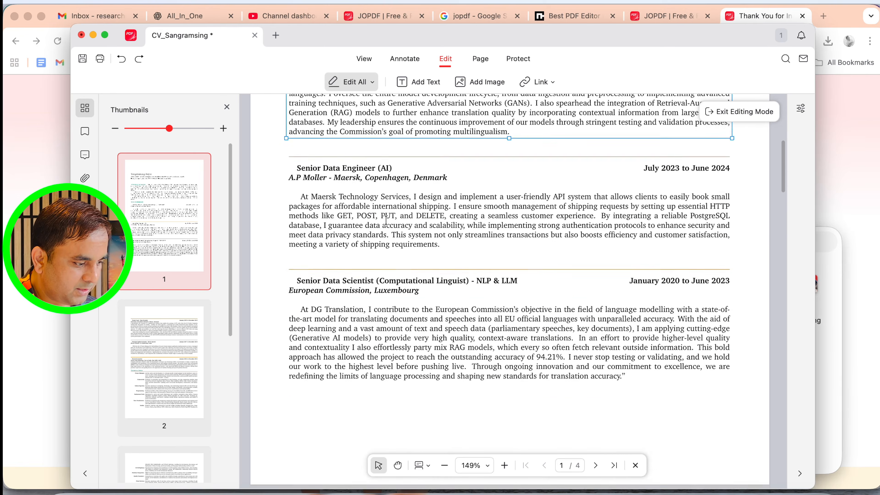
pyautogui.scroll(-18, 386, 220)
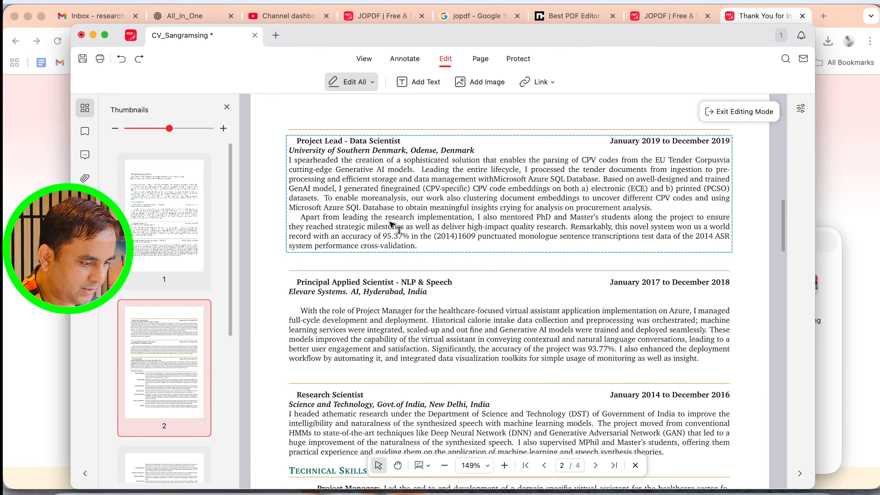
pyautogui.scroll(-7, 393, 225)
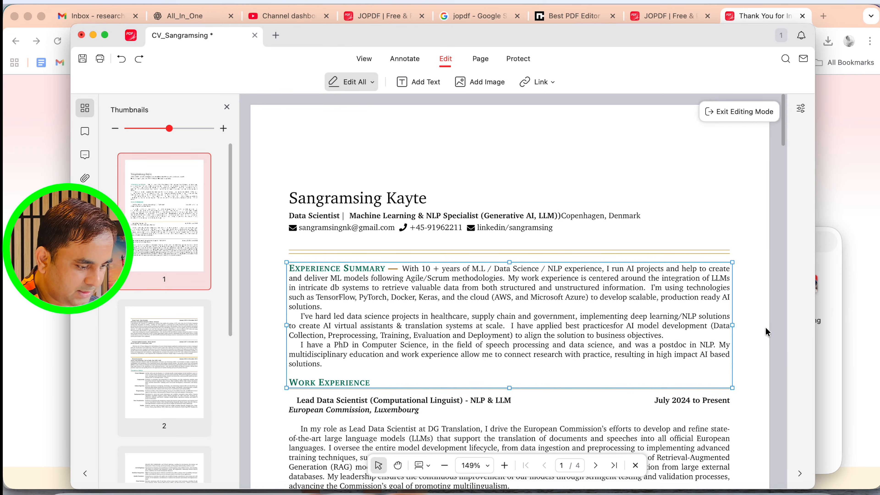
pyautogui.moveTo(732, 325); pyautogui.dragTo(762, 319)
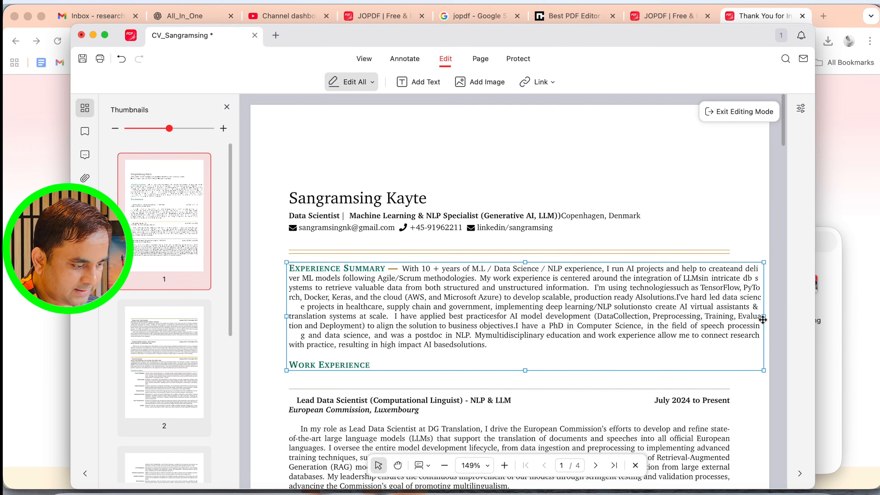
pyautogui.press('super+z')
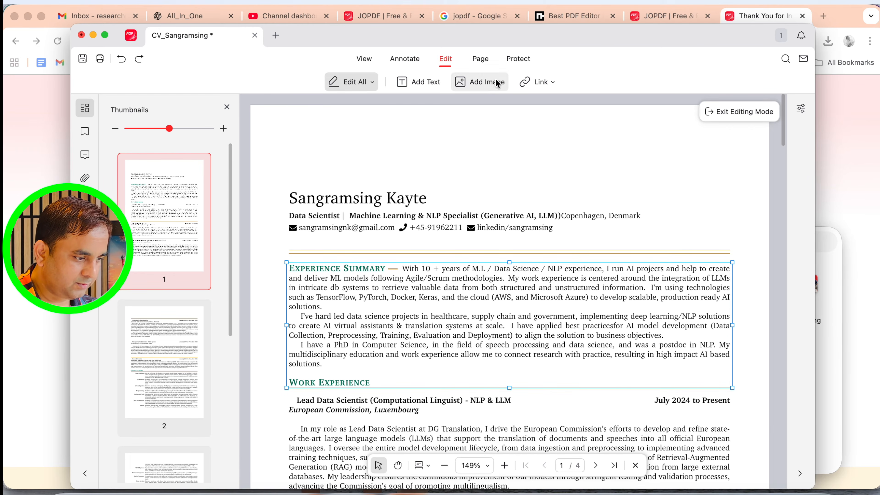
# Step: Try to add a link area over the LinkedIn address in the CV header's contact line
pyautogui.click(533, 84)
pyautogui.click(536, 101)
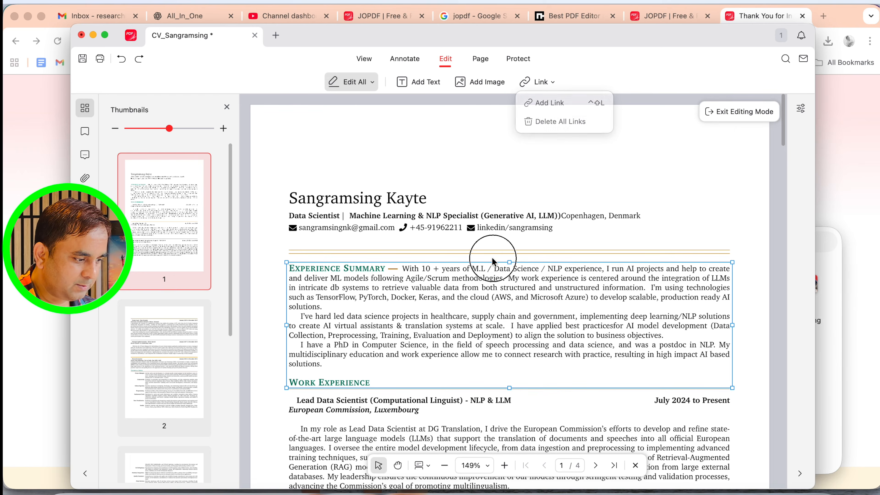
pyautogui.click(476, 227)
pyautogui.moveTo(477, 228); pyautogui.dragTo(556, 225)
pyautogui.click(537, 82)
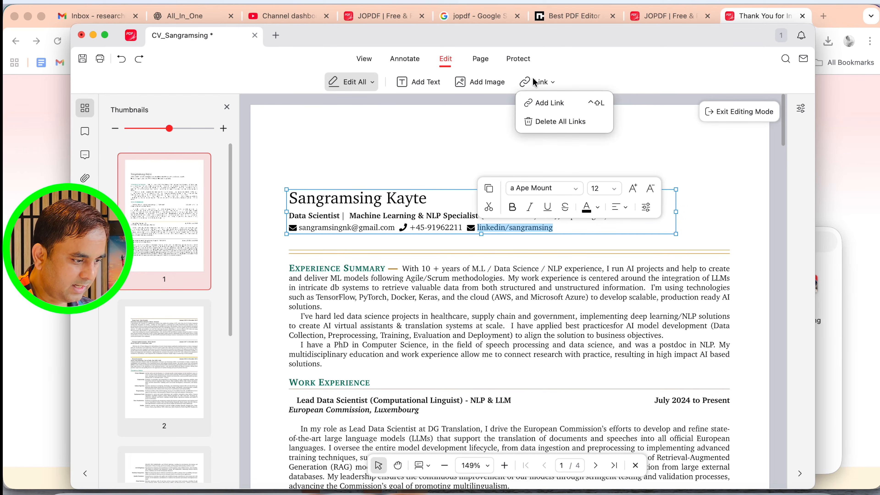
pyautogui.click(549, 103)
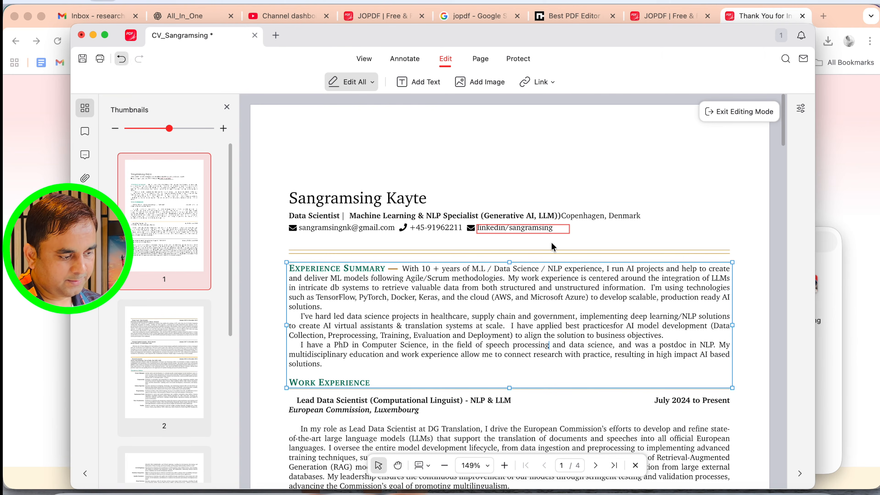
# Step: Add a text box reading "This is the Demo file" in the blank area above the name on page 1
pyautogui.scroll(-10, 541, 303)
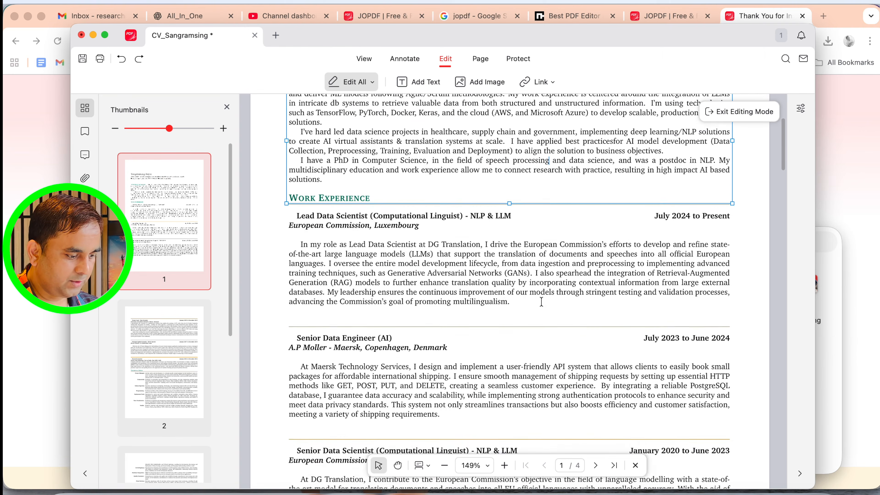
pyautogui.scroll(-8, 541, 307)
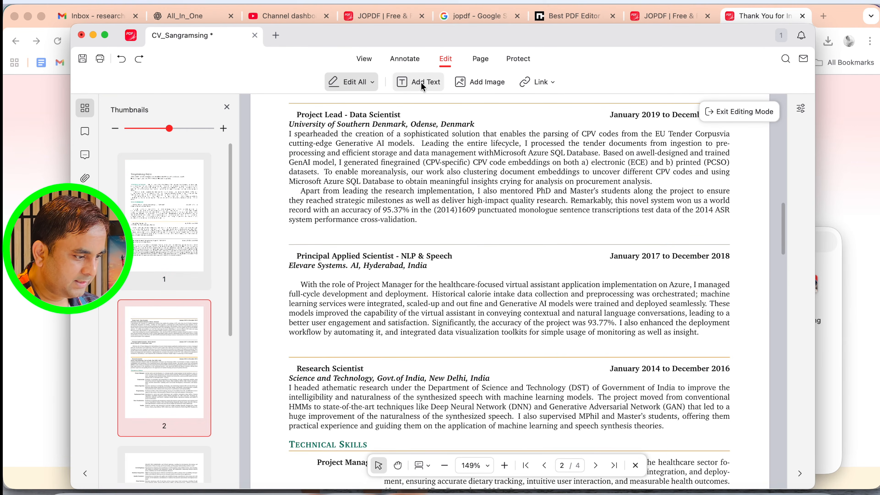
pyautogui.click(422, 87)
pyautogui.scroll(15, 473, 232)
pyautogui.click(390, 157)
pyautogui.click(462, 154)
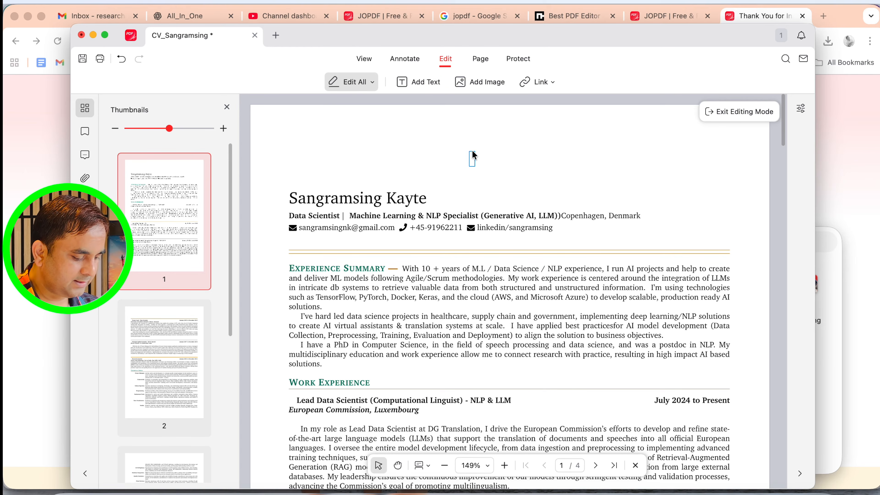
pyautogui.write('Thius is th')
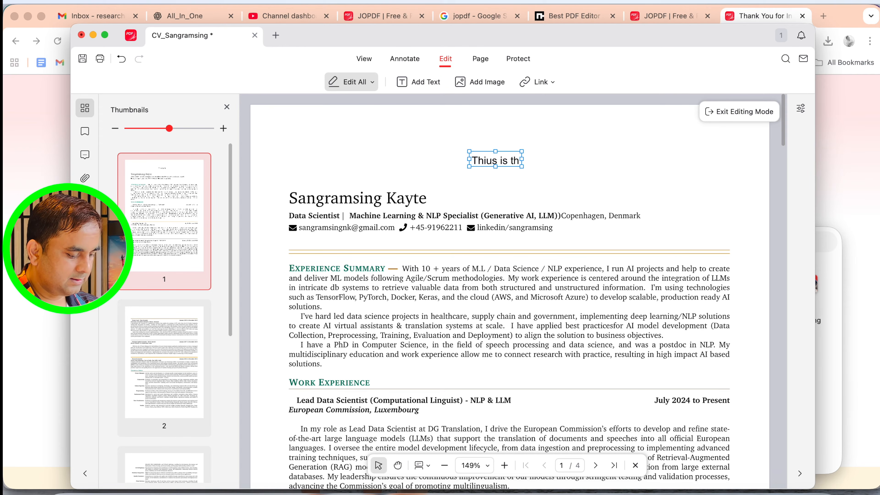
pyautogui.write('e Demo file')
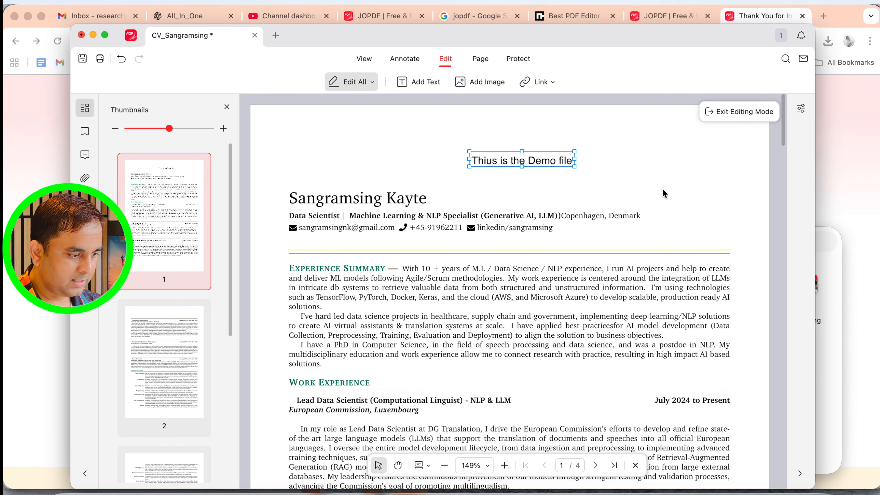
pyautogui.click(672, 178)
pyautogui.click(517, 166)
pyautogui.click(522, 185)
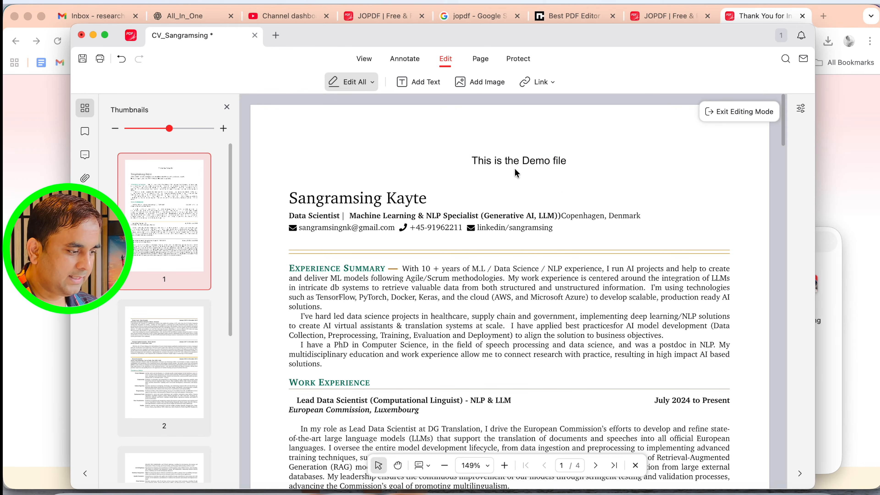
pyautogui.click(516, 162)
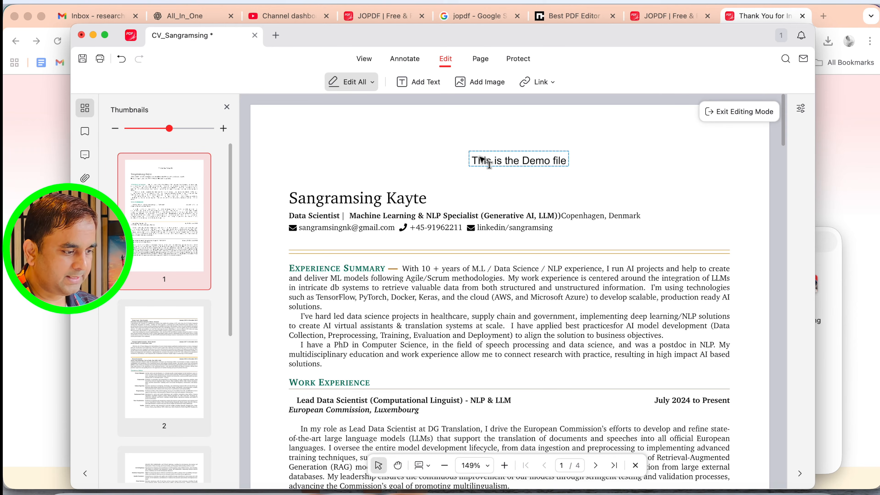
pyautogui.click(483, 160)
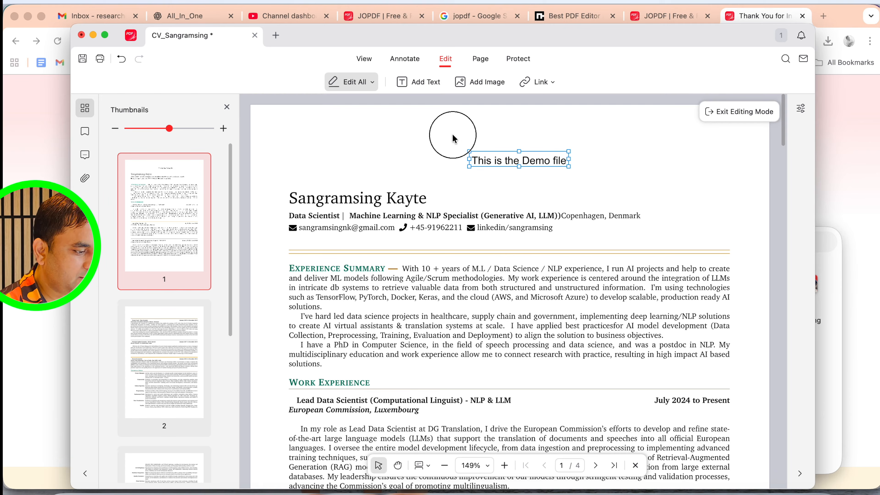
pyautogui.click(519, 143)
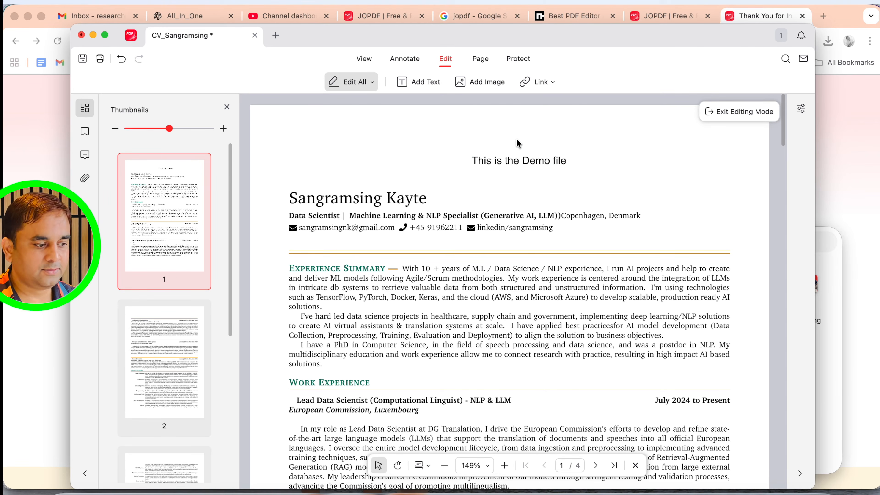
pyautogui.click(505, 160)
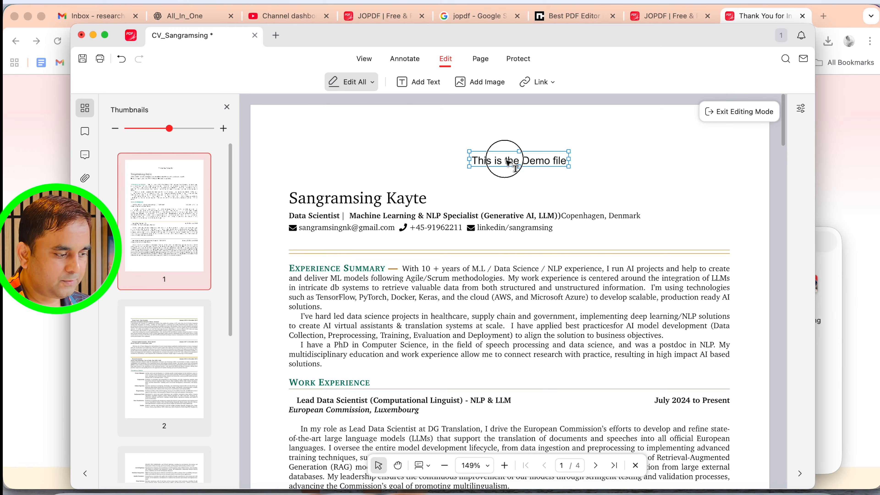
# Step: Try the view controls by zooming the page in and back out to 150%
pyautogui.click(364, 59)
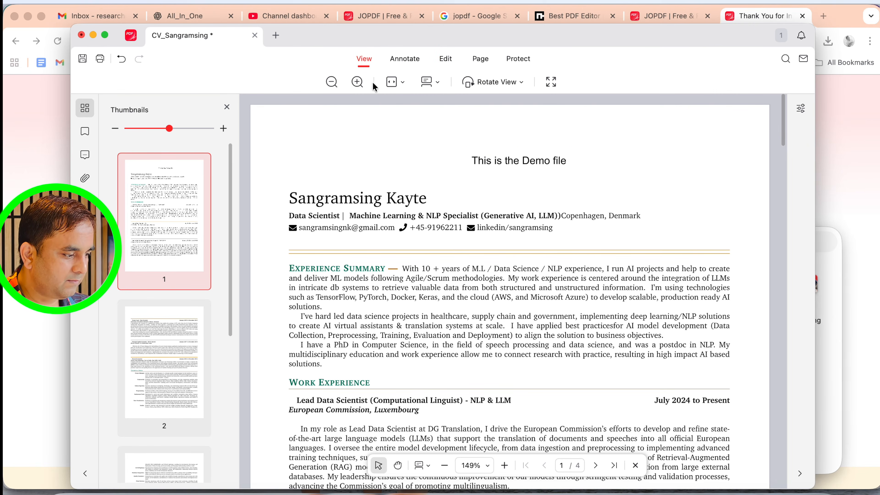
pyautogui.click(357, 82)
pyautogui.click(331, 82)
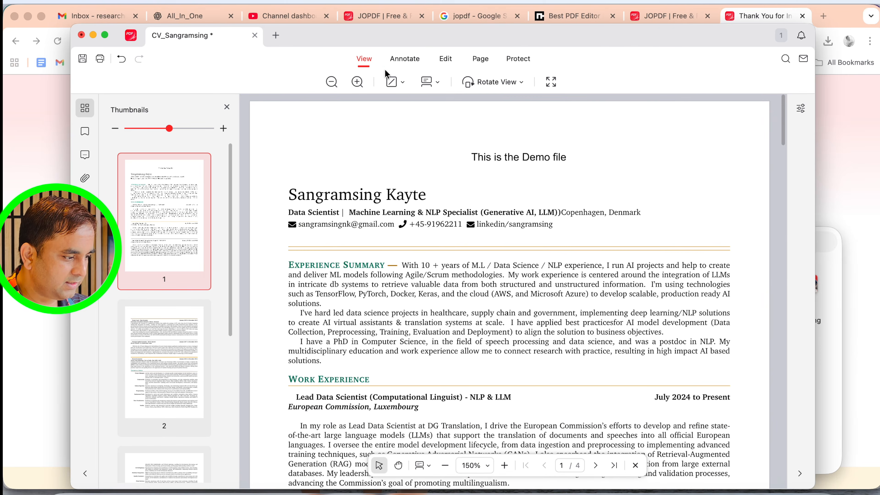
# Step: Highlight in yellow "retrieve valuable data from both structured" in the Experience Summary and "Lead Data Scientist at DG Translation," under Work Experience
pyautogui.click(408, 60)
pyautogui.click(263, 82)
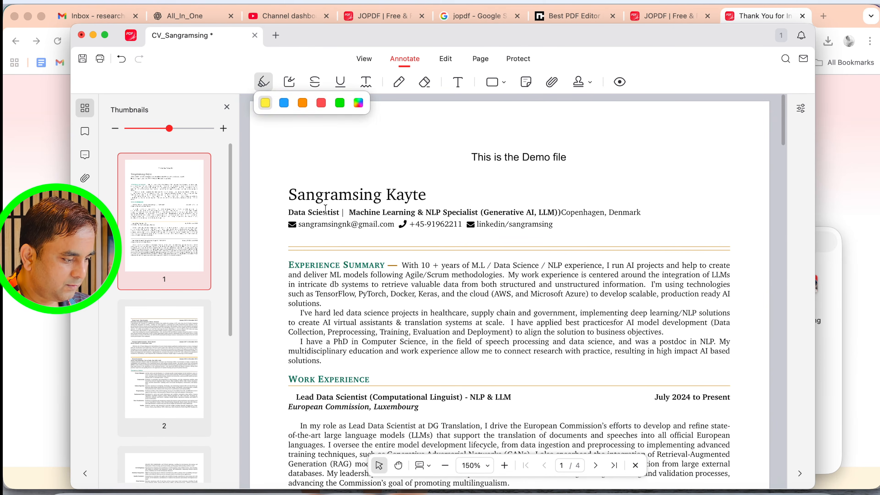
pyautogui.click(264, 82)
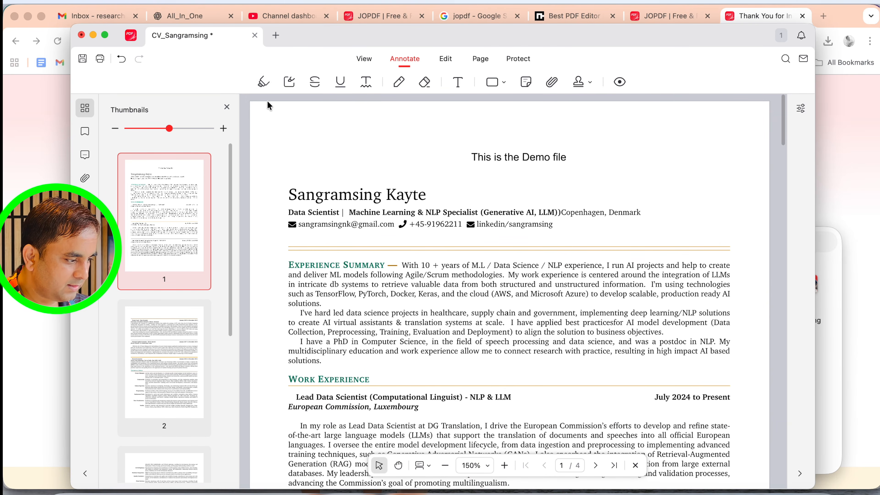
pyautogui.click(263, 82)
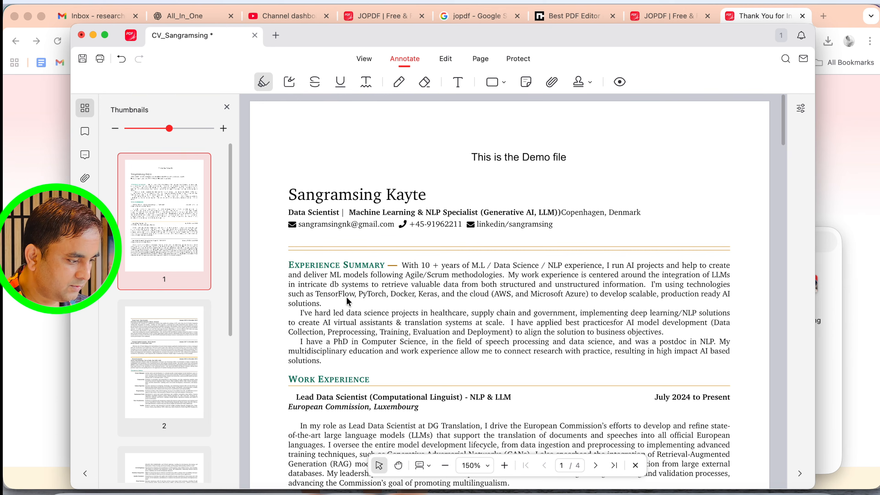
pyautogui.moveTo(382, 284); pyautogui.dragTo(532, 285)
pyautogui.scroll(-5, 569, 308)
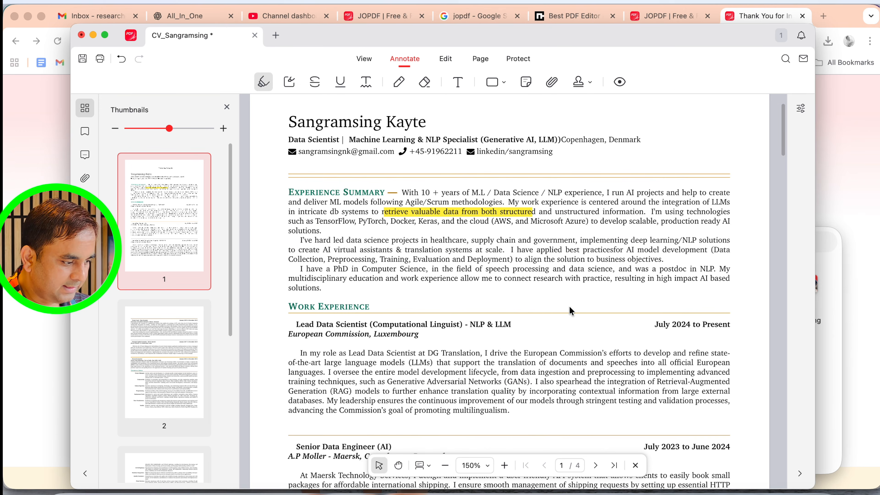
pyautogui.moveTo(348, 286); pyautogui.dragTo(483, 286)
# Step: Draw a blue area highlight across "at scale. I have applied best" in the second Experience Summary paragraph
pyautogui.scroll(5, 483, 286)
pyautogui.click(290, 83)
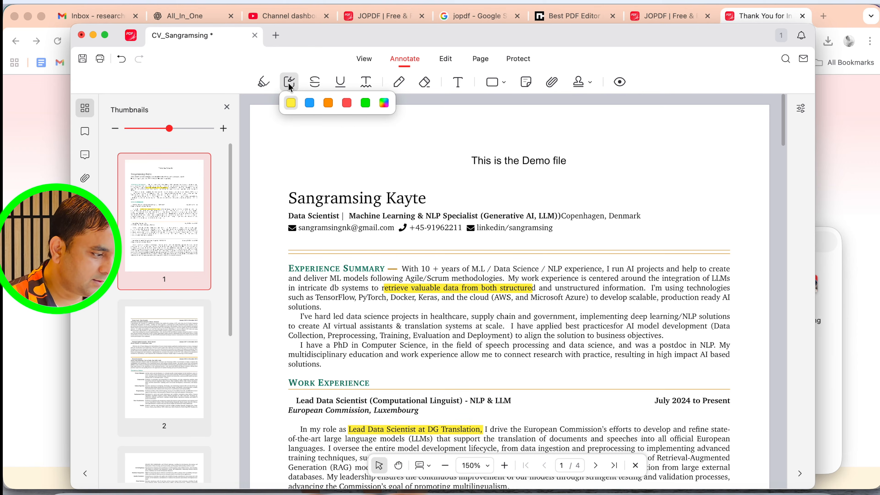
pyautogui.click(309, 103)
pyautogui.moveTo(466, 327); pyautogui.dragTo(581, 327)
# Step: Strike through "of promoting multilingualism." in red at the end of the European Commission role description
pyautogui.click(314, 82)
pyautogui.moveTo(314, 84)
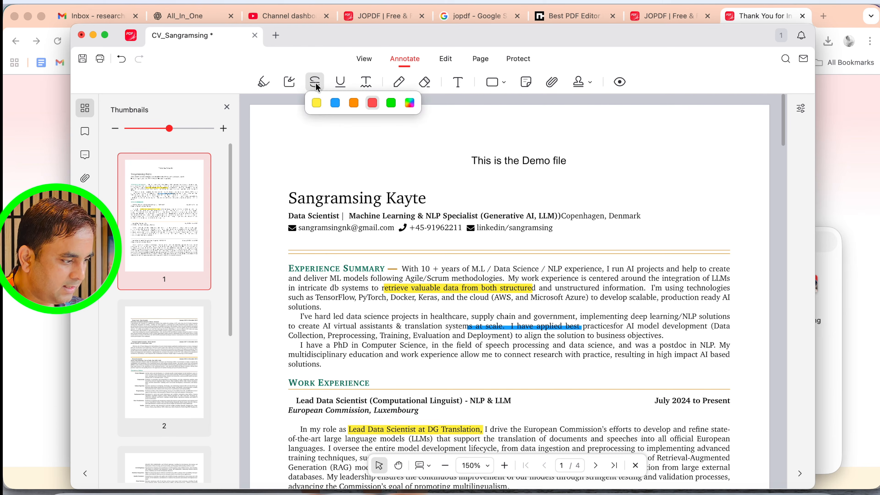
pyautogui.click(376, 107)
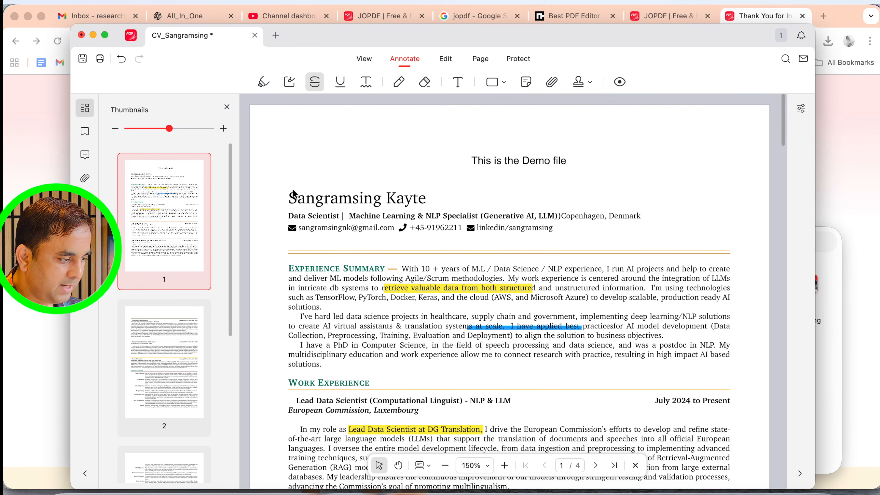
pyautogui.scroll(-10, 413, 226)
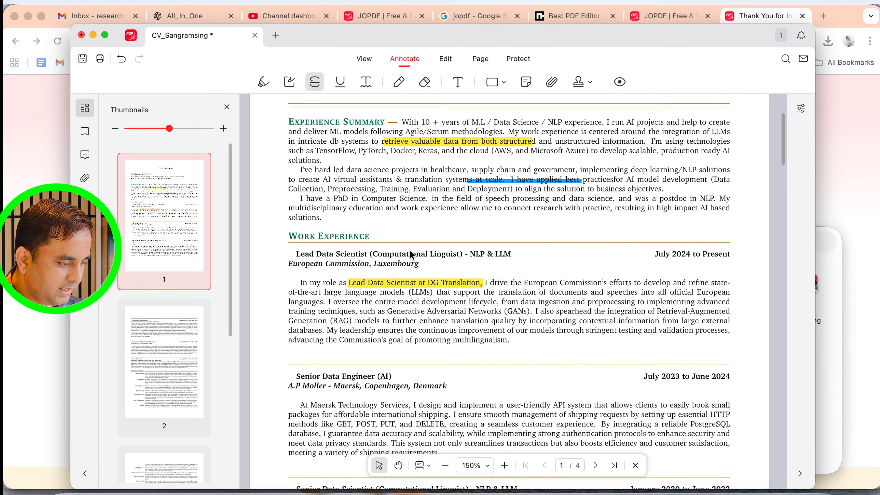
pyautogui.moveTo(428, 297); pyautogui.dragTo(507, 303)
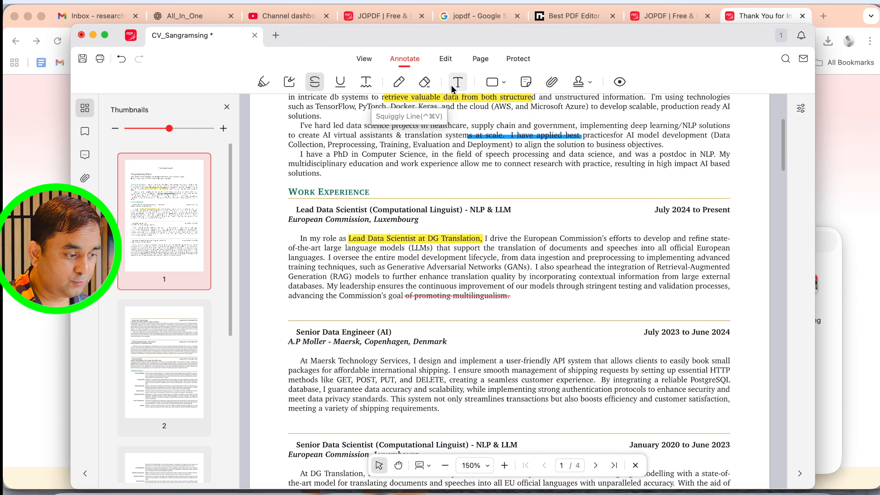
# Step: Try to place a text annotation inside the European Commission role description
pyautogui.click(460, 84)
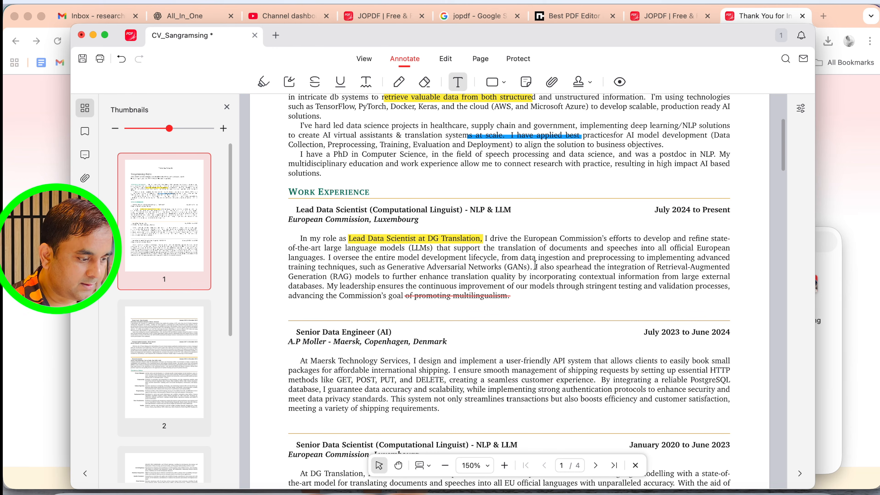
pyautogui.click(570, 266)
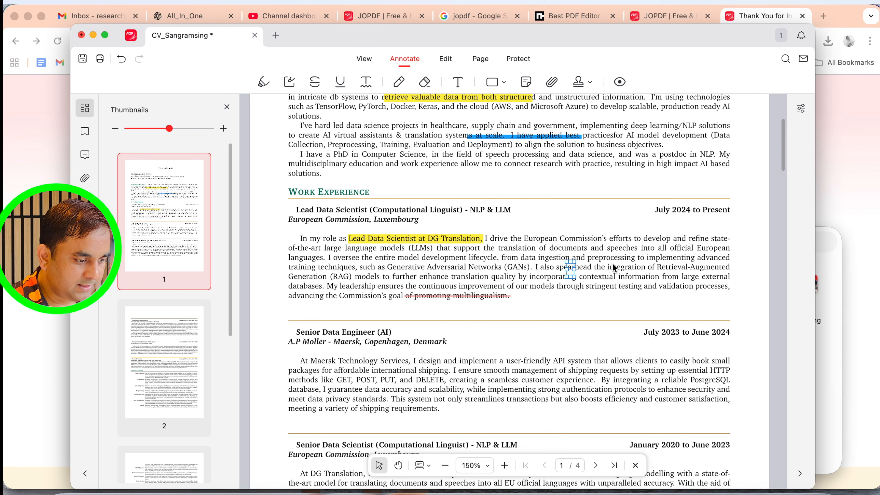
# Step: View the page management overview, and start encrypting the document but cancel at the request to save
pyautogui.click(481, 64)
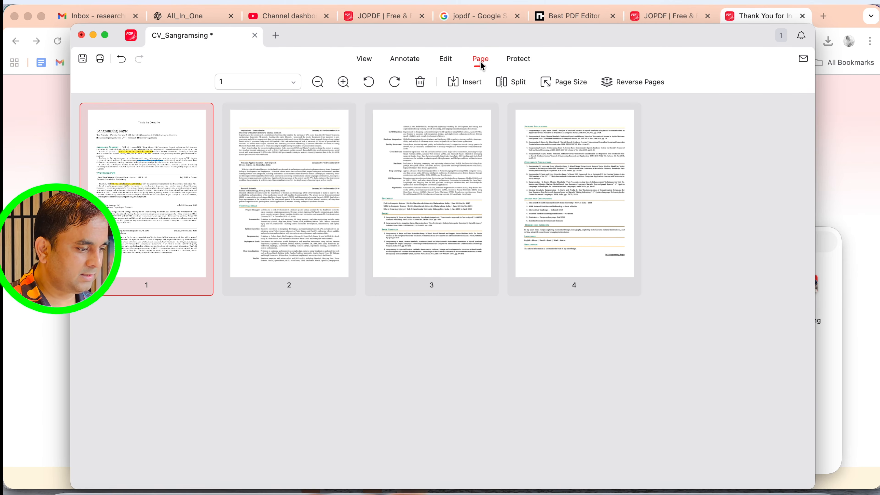
pyautogui.click(516, 62)
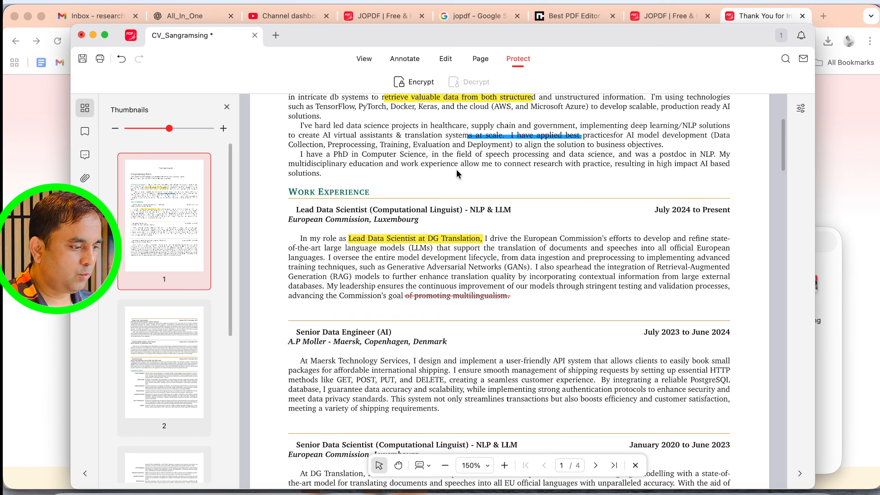
pyautogui.scroll(3, 449, 173)
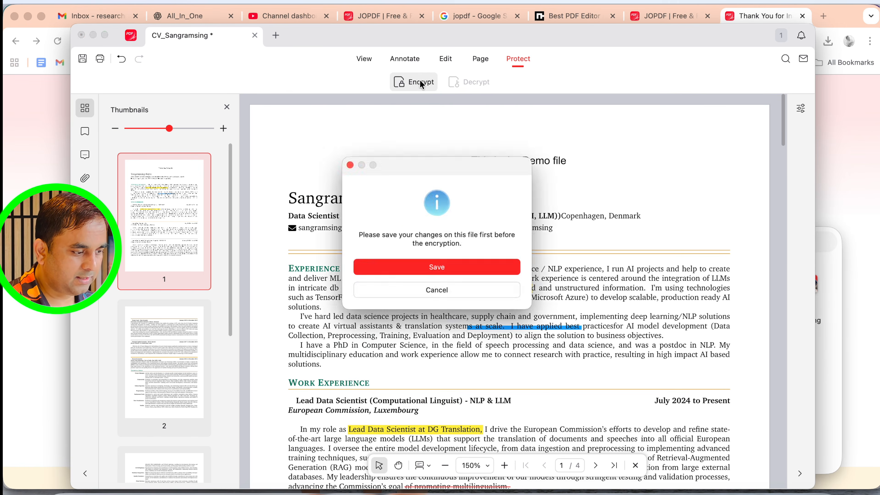
pyautogui.click(419, 80)
pyautogui.click(434, 287)
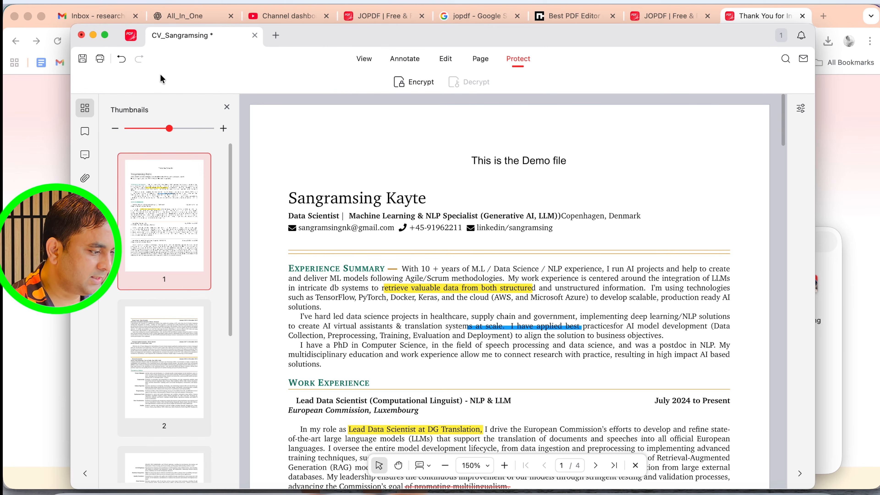
# Step: Close the edited CV document and return to the start page
pyautogui.click(83, 35)
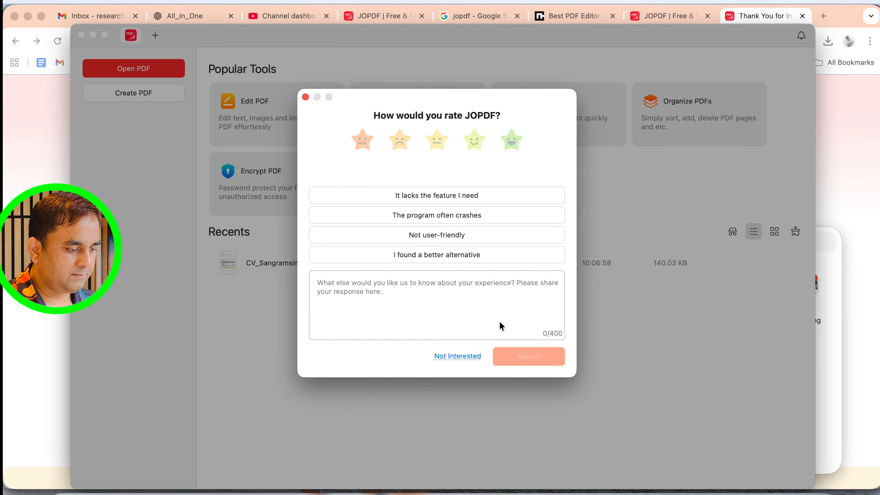